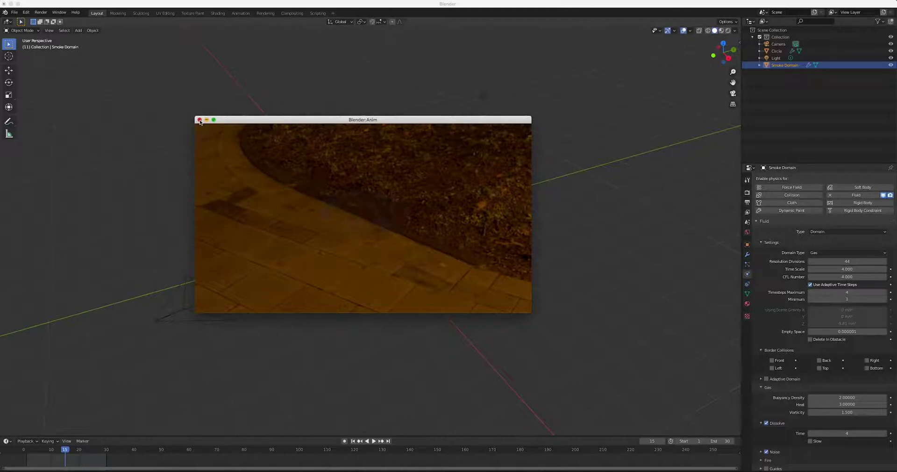
Step: Close the animation player window showing the rendered smoke animation
{"action": "left_click", "coordinate": [200, 120]}
Step: Create a new General file and discard the unsaved smoke scene
{"action": "left_click", "coordinate": [15, 13]}
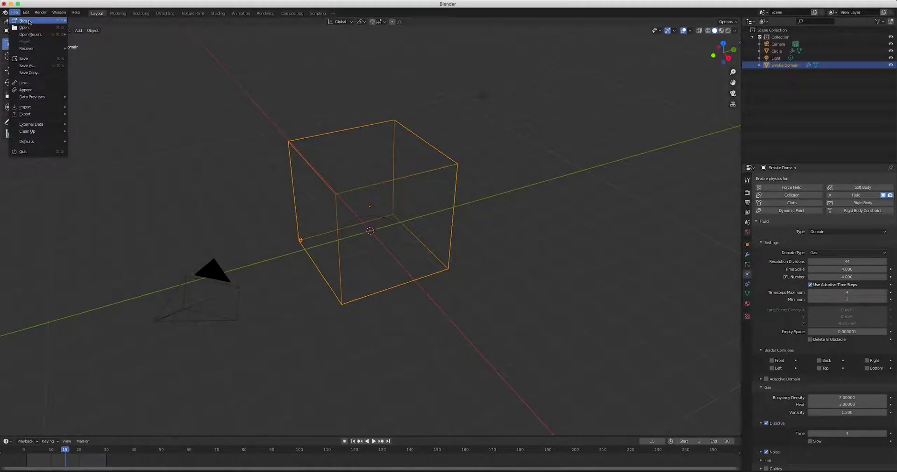
{"action": "mouse_move", "coordinate": [47, 20]}
{"action": "left_click", "coordinate": [93, 20]}
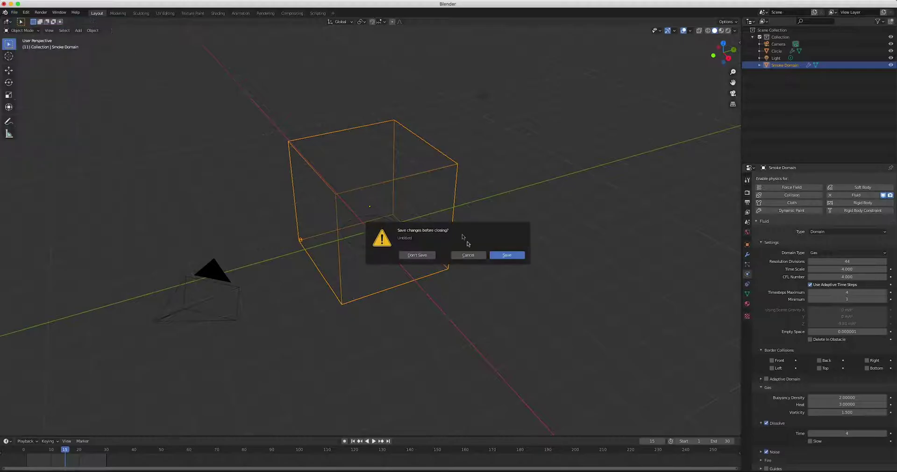
{"action": "left_click", "coordinate": [418, 255]}
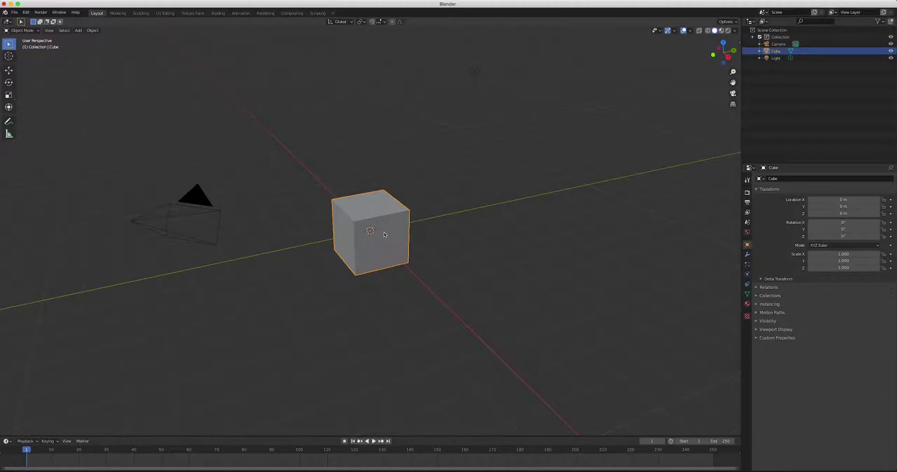
Step: Delete the default cube and add a circle mesh at the origin with its outline filled by a face
{"action": "key", "text": "Delete"}
{"action": "key", "text": "shift+a"}
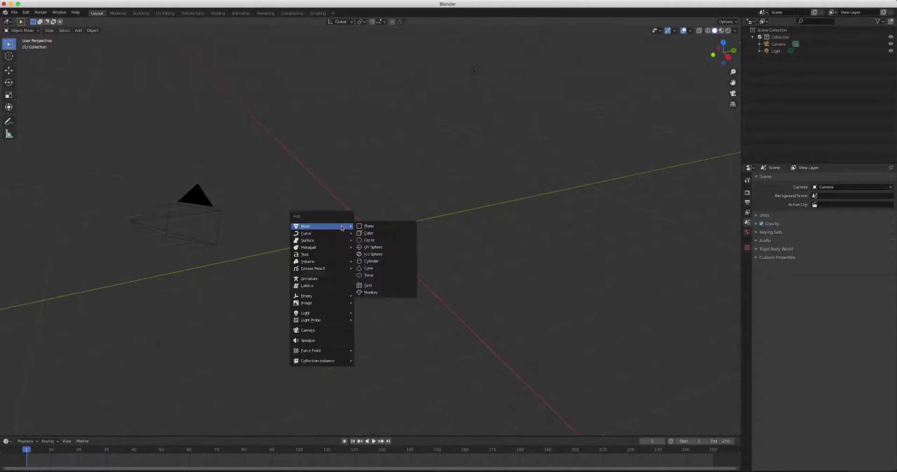
{"action": "left_click", "coordinate": [374, 239]}
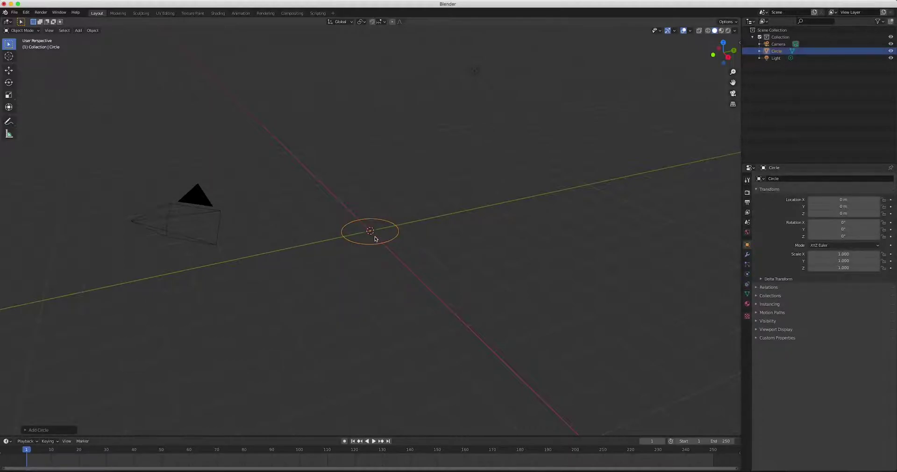
{"action": "key", "text": "Tab"}
{"action": "key", "text": "f"}
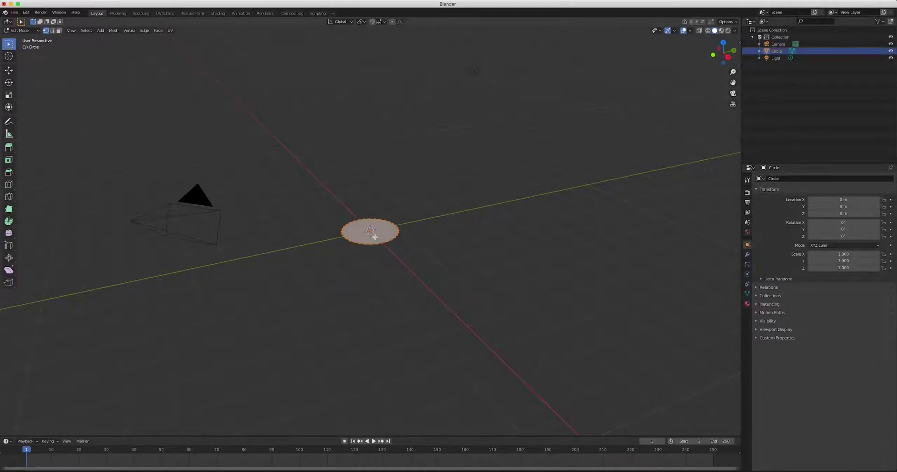
{"action": "key", "text": "Tab"}
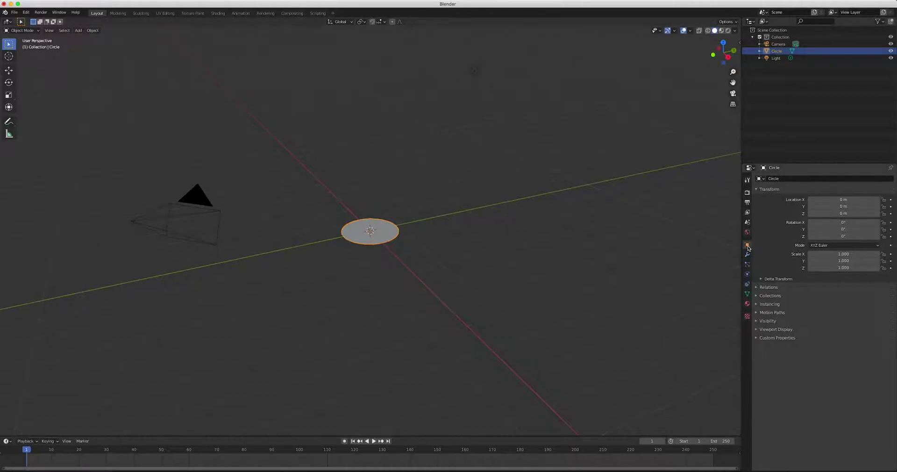
{"action": "left_click", "coordinate": [755, 321]}
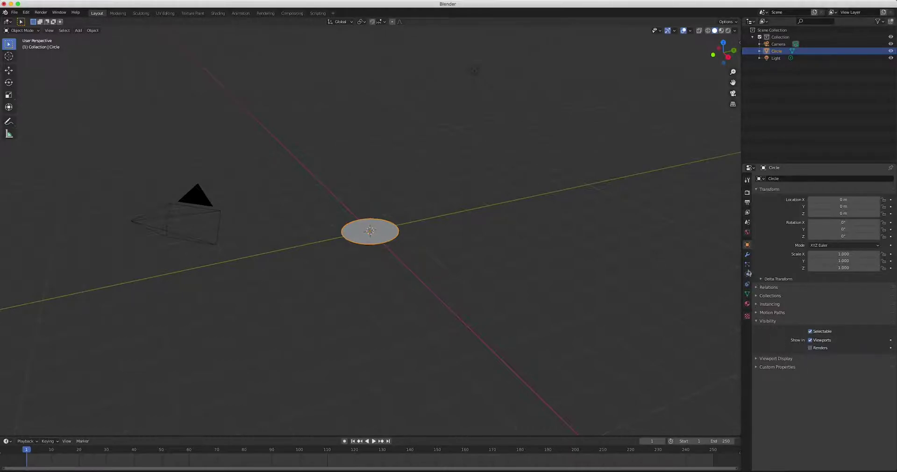
Step: Add a particle system to the circle with emission ending at frame 1
{"action": "left_click", "coordinate": [747, 264]}
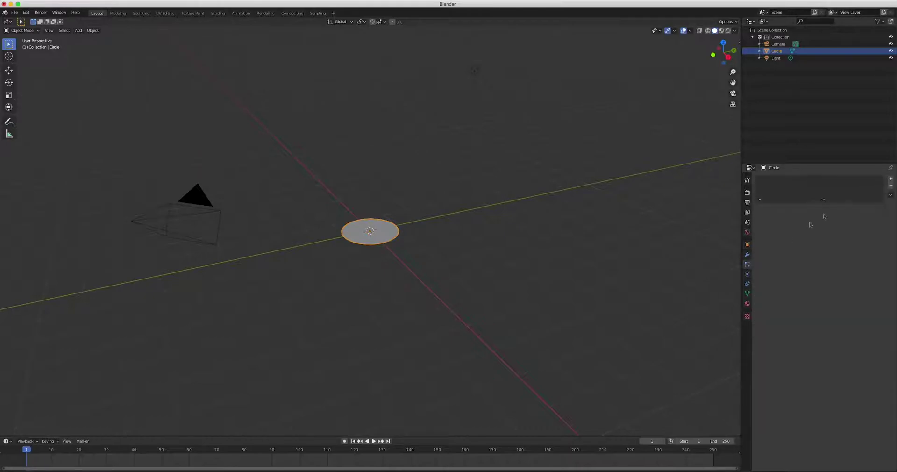
{"action": "left_click", "coordinate": [889, 179]}
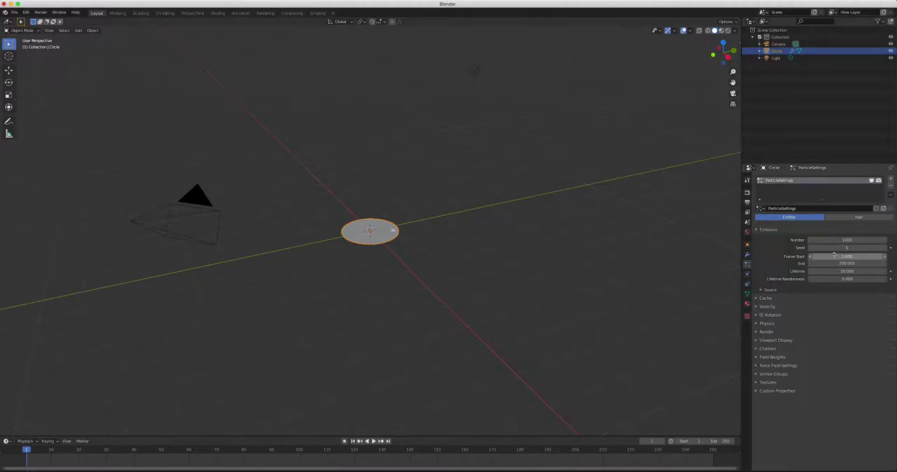
{"action": "left_click", "coordinate": [832, 263]}
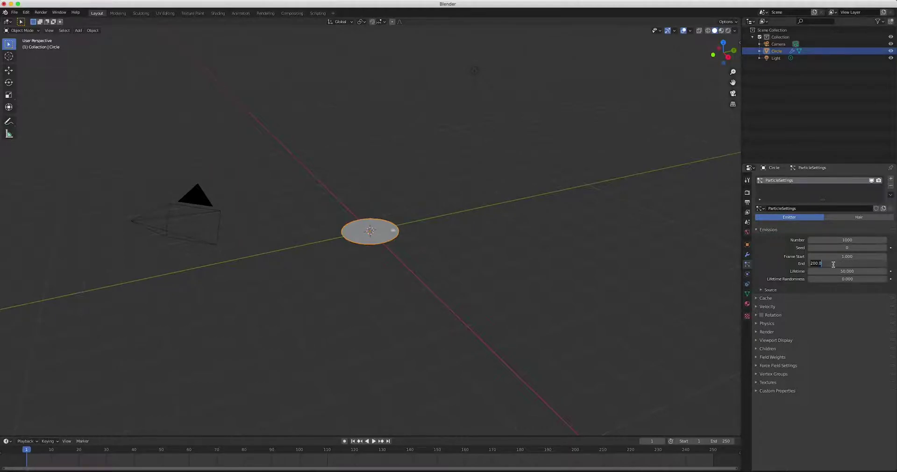
{"action": "type", "text": "1"}
{"action": "key", "text": "Return"}
Step: Set the animation end frame to 30 and preview the particles
{"action": "left_click", "coordinate": [721, 441]}
{"action": "type", "text": "30"}
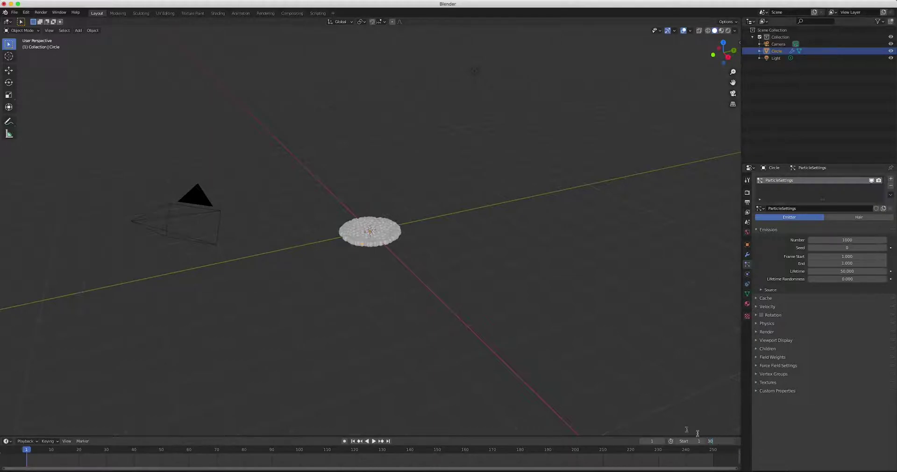
{"action": "key", "text": "Return"}
{"action": "key", "text": "space"}
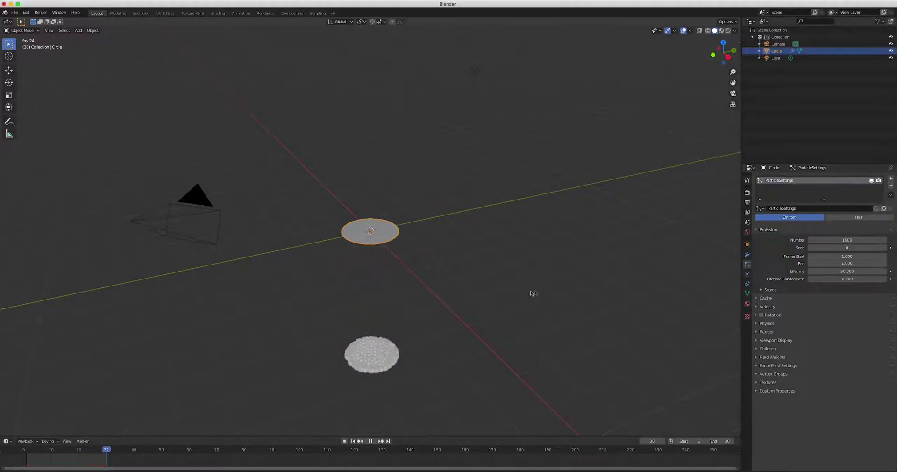
{"action": "key", "text": "space"}
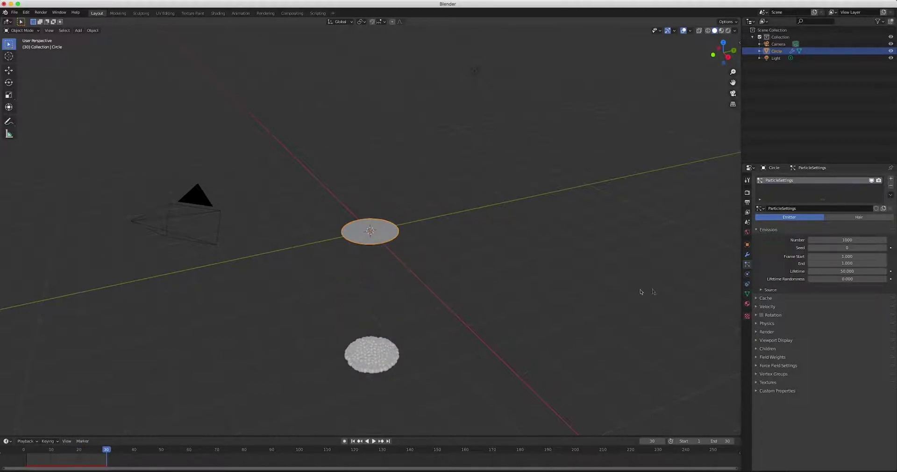
Step: Set the particle lifetime to 1 and preview the emission again
{"action": "left_click", "coordinate": [835, 271]}
{"action": "type", "text": "1"}
{"action": "key", "text": "Return"}
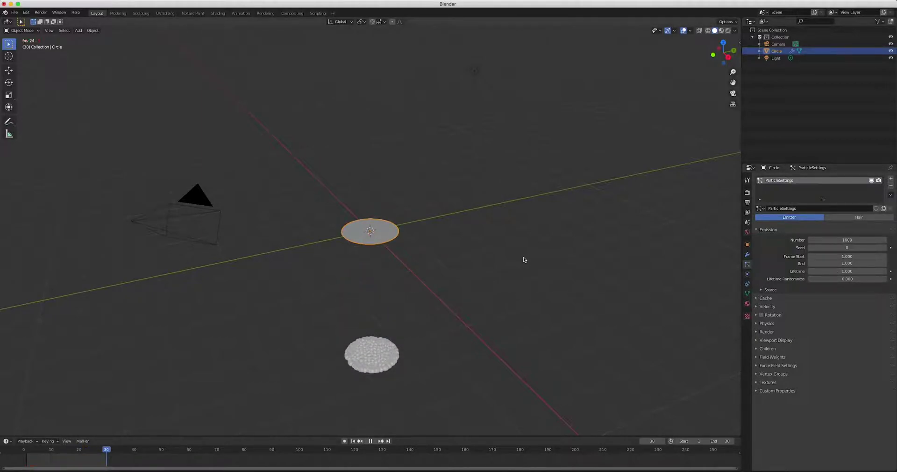
{"action": "key", "text": "space"}
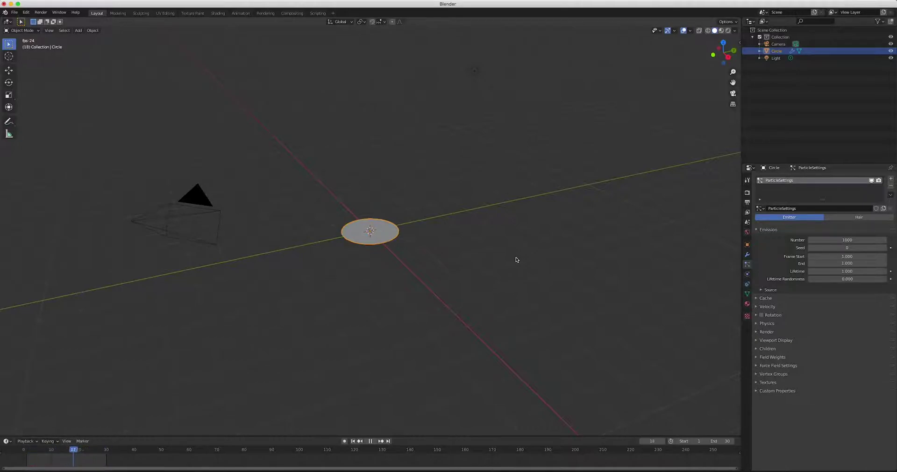
{"action": "key", "text": "space"}
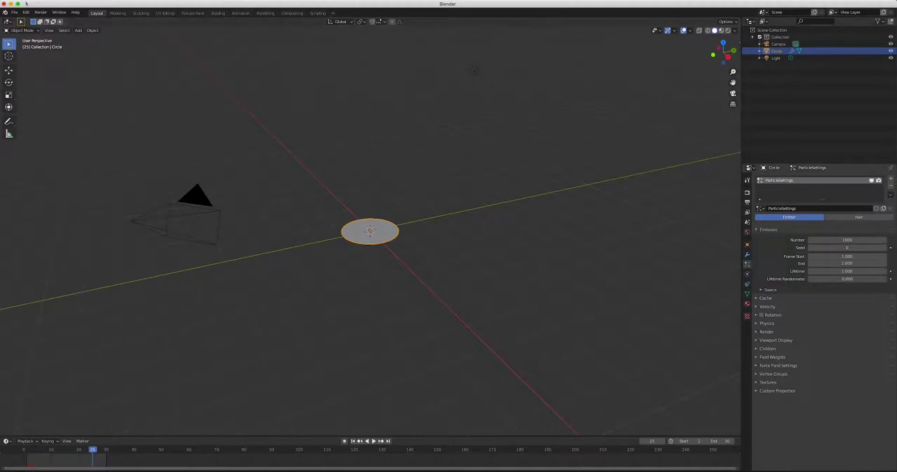
{"action": "left_click", "coordinate": [94, 30]}
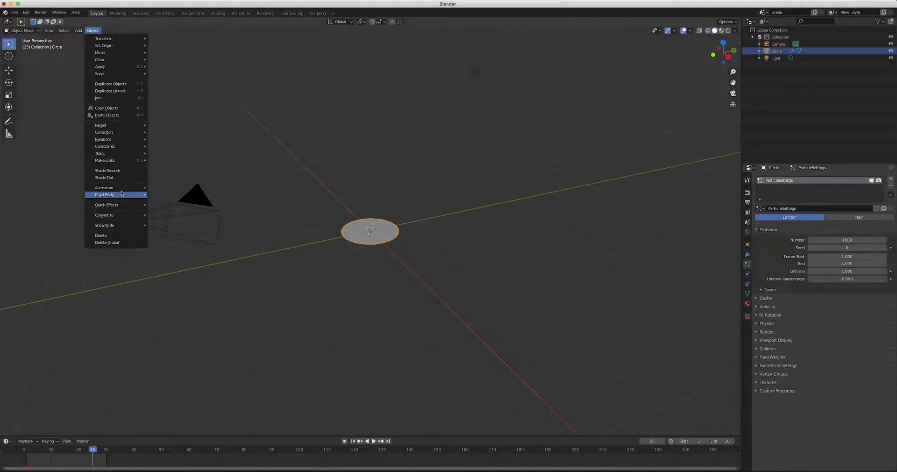
Step: Apply Quick Smoke to the circle and play the simulation inside the new Smoke Domain
{"action": "mouse_move", "coordinate": [142, 205]}
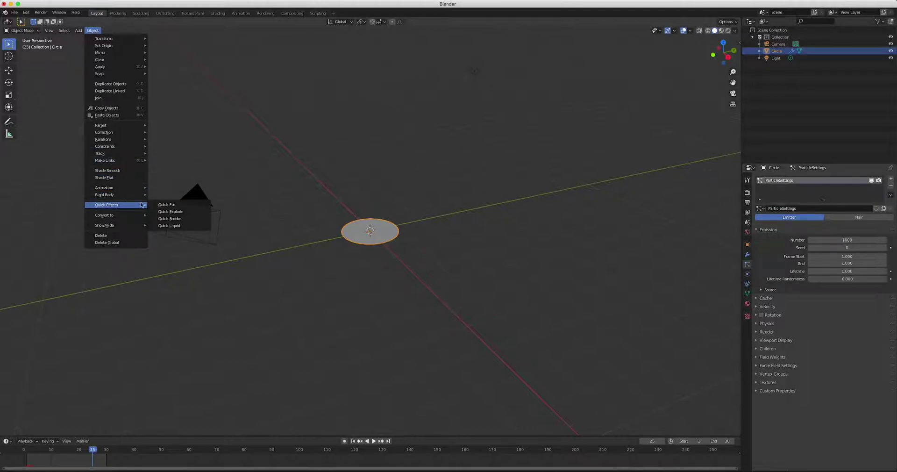
{"action": "left_click", "coordinate": [163, 219]}
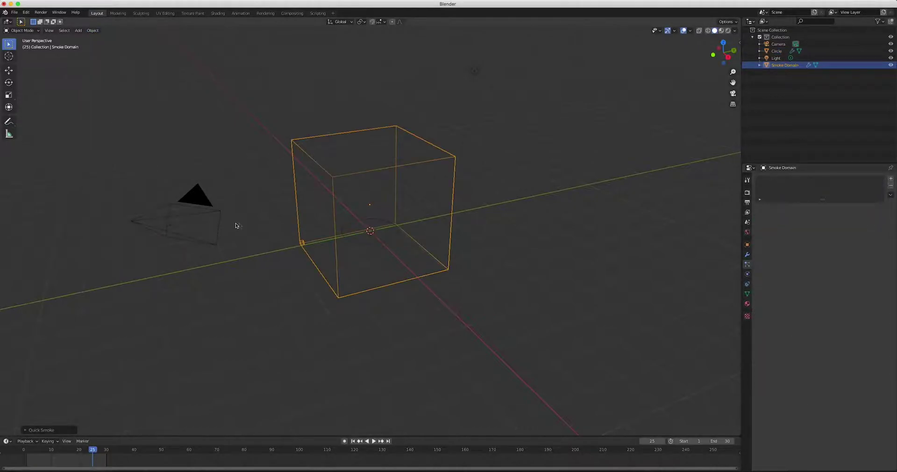
{"action": "key", "text": "space"}
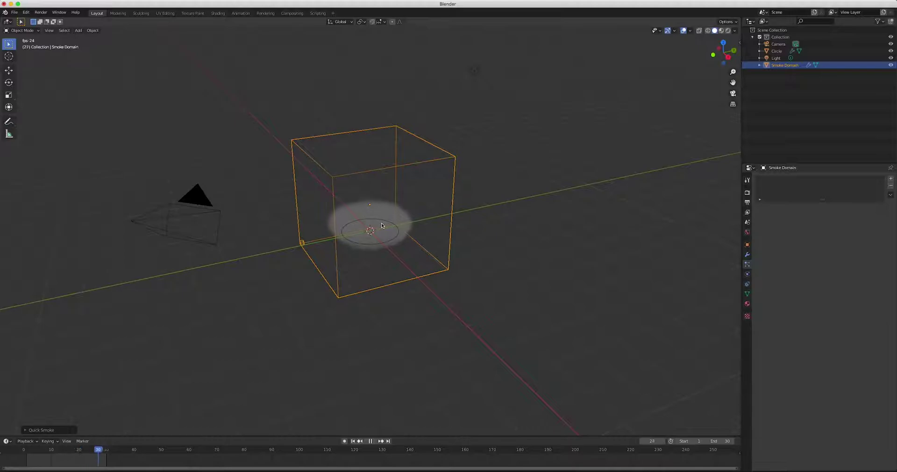
{"action": "key", "text": "space"}
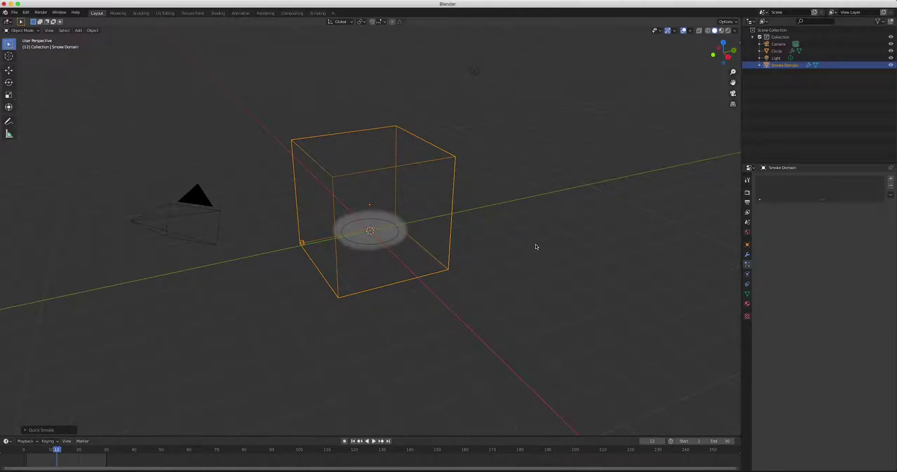
{"action": "scroll", "coordinate": [484, 246], "scroll_direction": "up", "scroll_amount": 3}
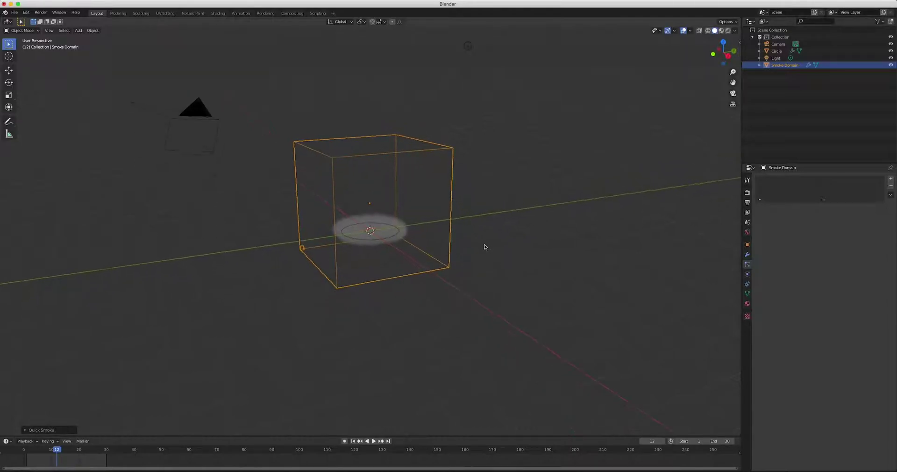
{"action": "scroll", "coordinate": [471, 228], "scroll_direction": "down", "scroll_amount": 5}
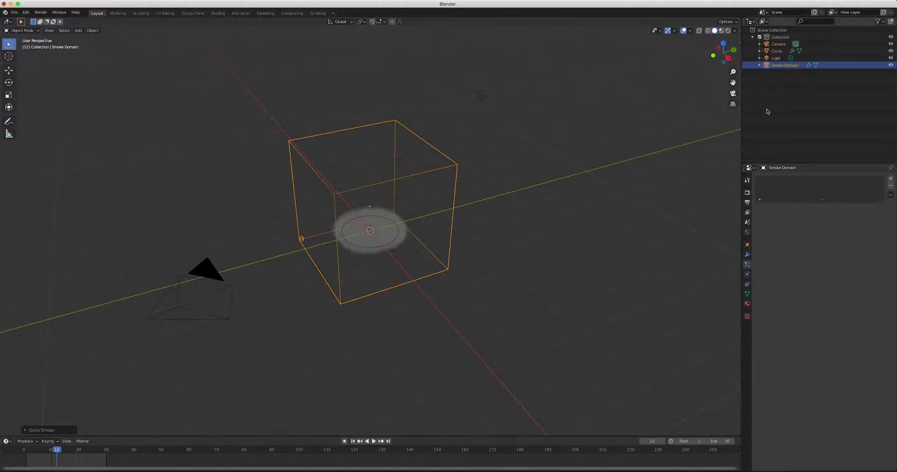
{"action": "left_click", "coordinate": [775, 51]}
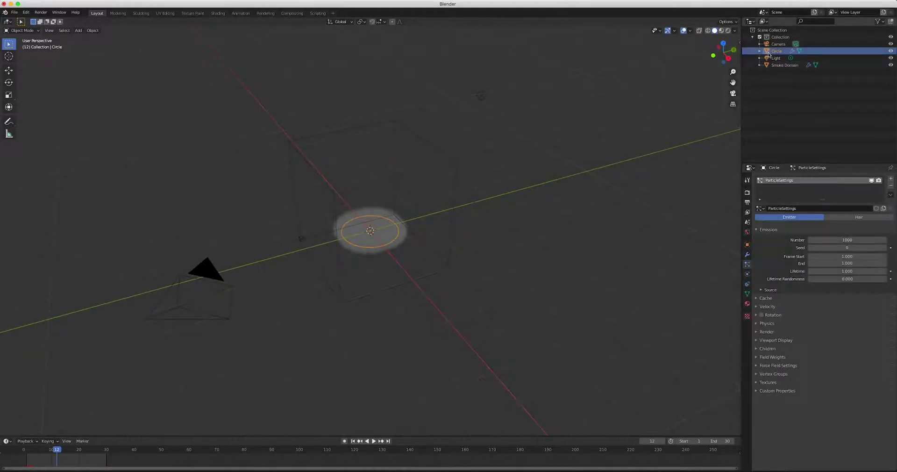
Step: Set the Circle's fluid flow source to Particle System using ParticleSettings, then reselect the Smoke Domain
{"action": "left_click", "coordinate": [747, 255]}
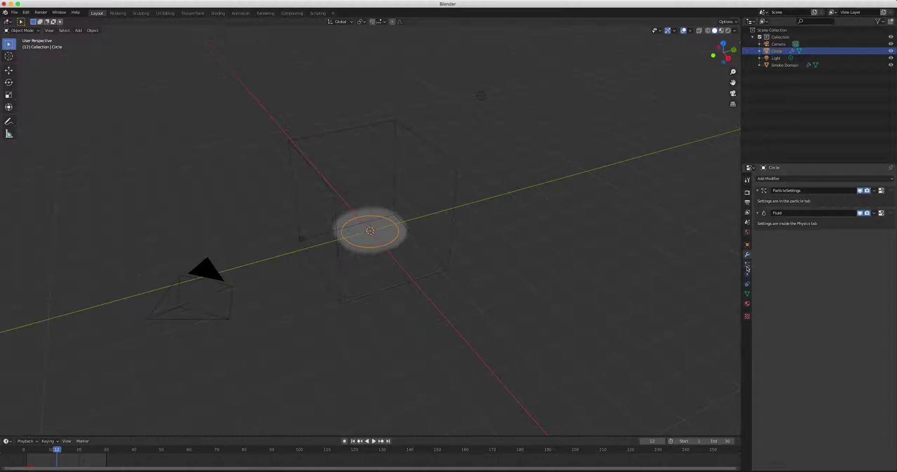
{"action": "left_click", "coordinate": [747, 284]}
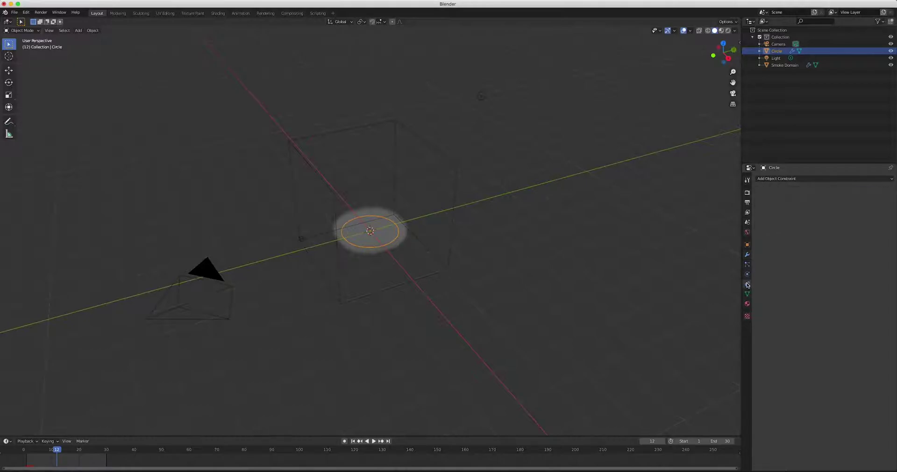
{"action": "left_click", "coordinate": [747, 276]}
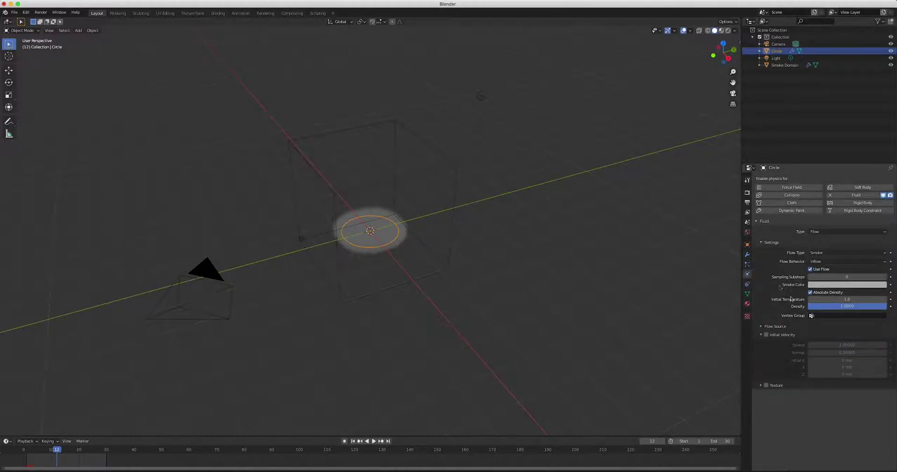
{"action": "left_click", "coordinate": [762, 327]}
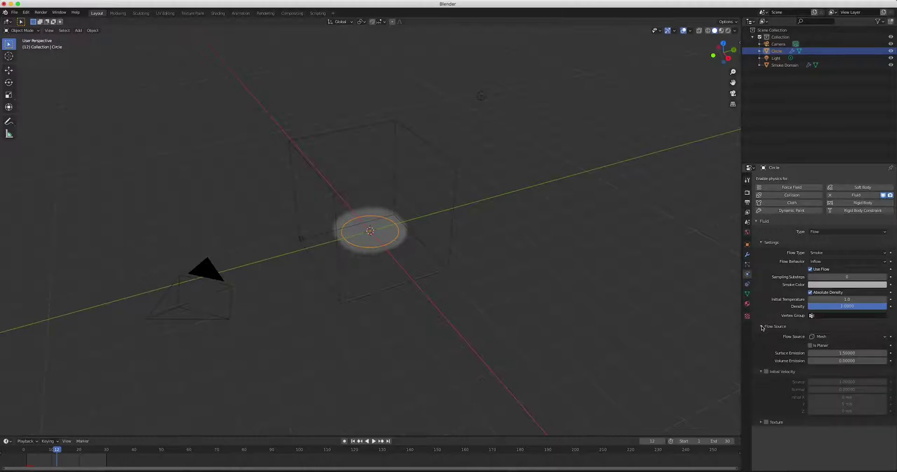
{"action": "left_click", "coordinate": [833, 339]}
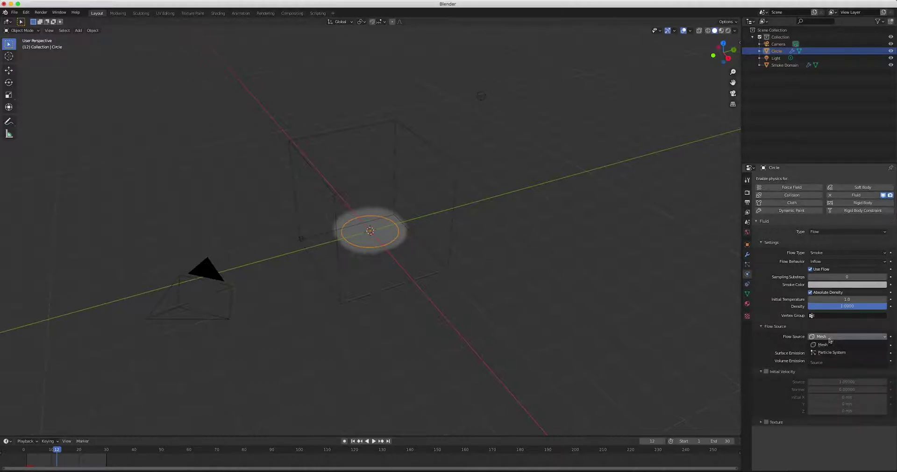
{"action": "left_click", "coordinate": [824, 351]}
{"action": "left_click", "coordinate": [827, 348]}
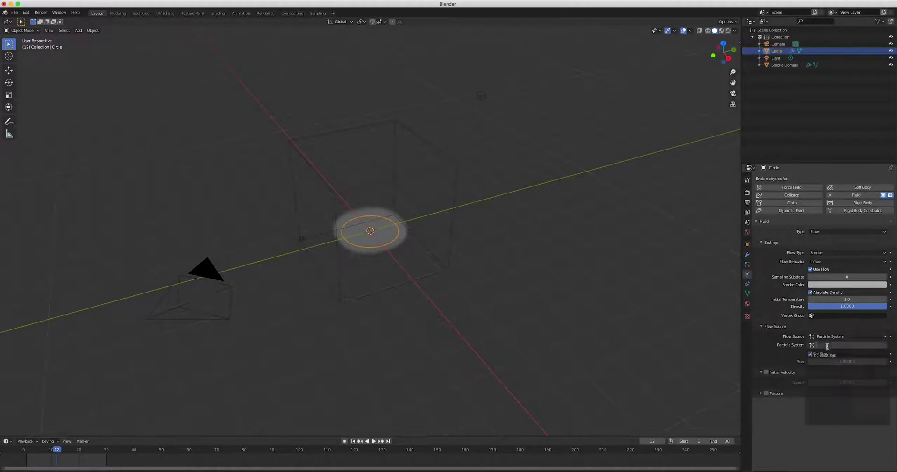
{"action": "left_click", "coordinate": [821, 356]}
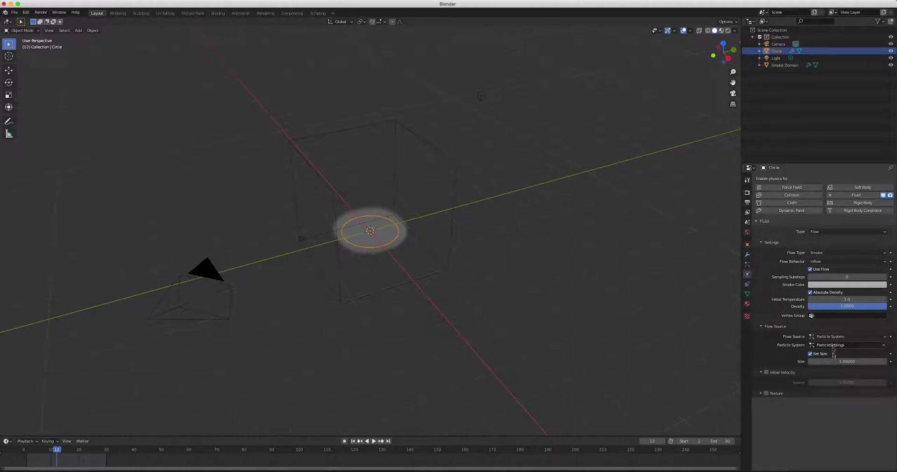
{"action": "left_click", "coordinate": [784, 65]}
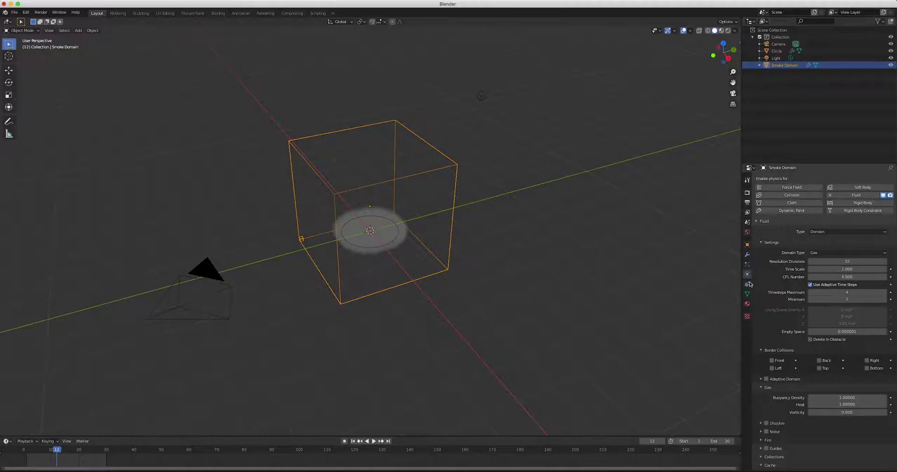
{"action": "key", "text": "space"}
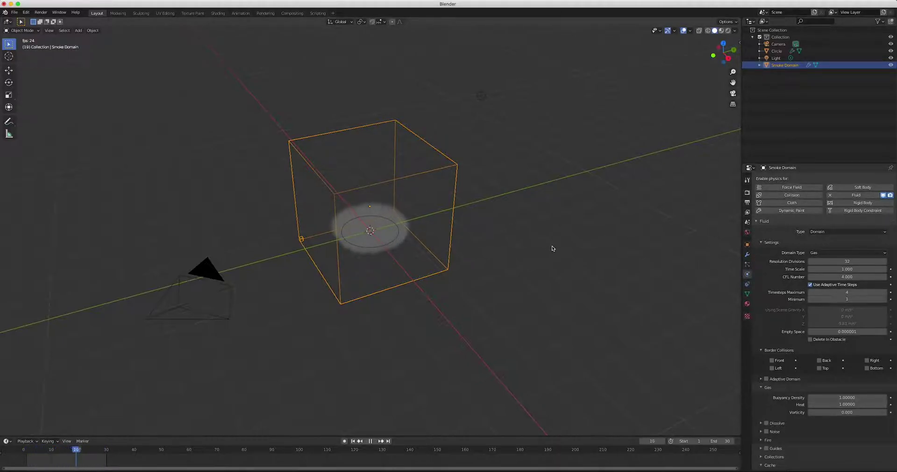
Step: Give the domain gas Buoyancy Density 2, Heat 3 and Vorticity 1.5, then preview the smoke
{"action": "key", "text": "space"}
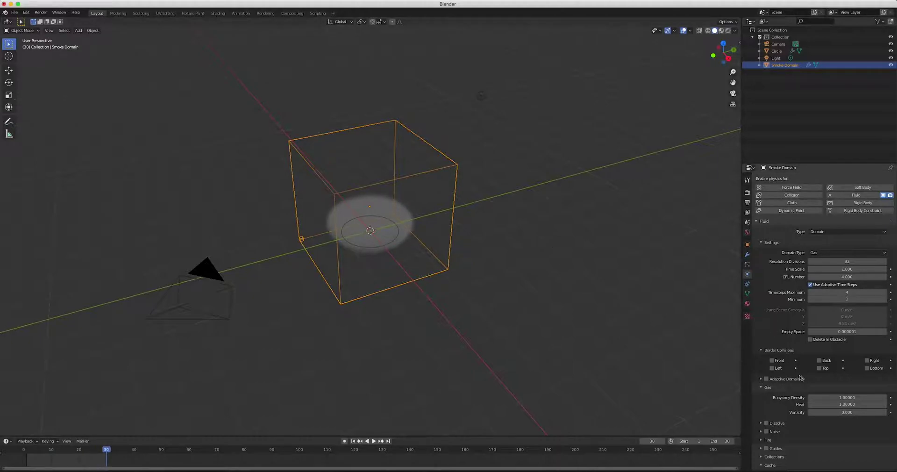
{"action": "left_click", "coordinate": [827, 398]}
{"action": "key", "text": "Return"}
{"action": "left_click", "coordinate": [825, 404]}
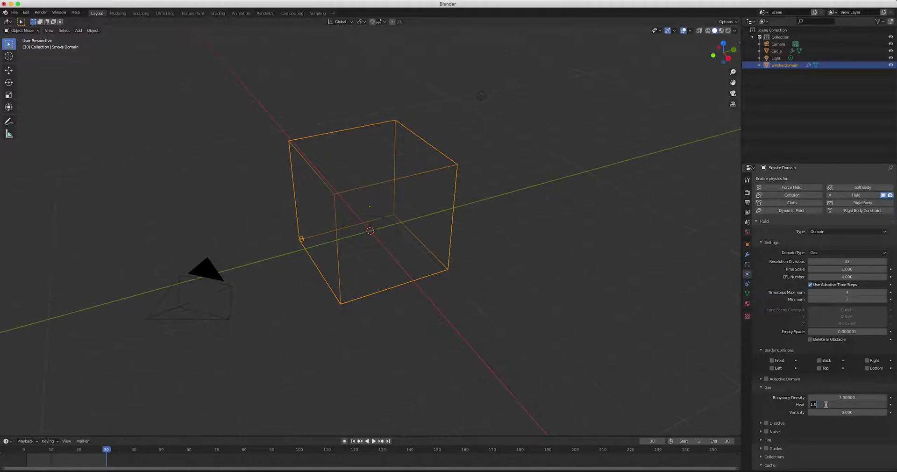
{"action": "key", "text": "Return"}
{"action": "left_click", "coordinate": [827, 412]}
{"action": "type", "text": "1.5"}
{"action": "key", "text": "Return"}
{"action": "key", "text": "space"}
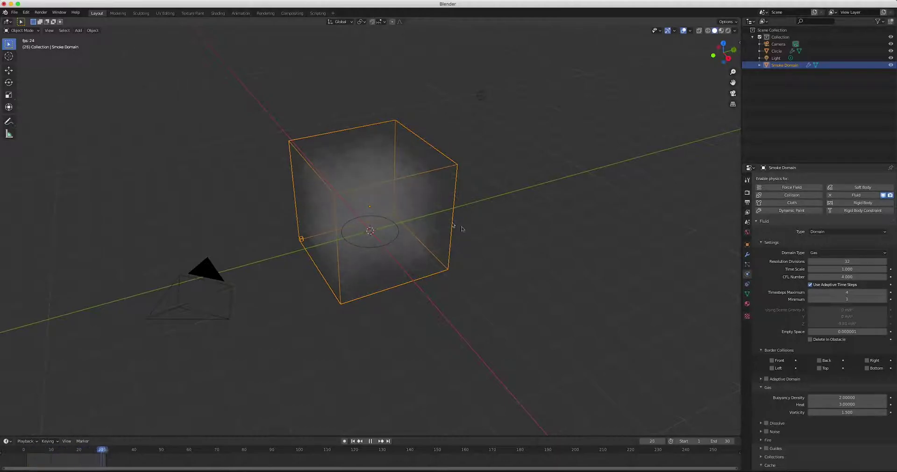
{"action": "key", "text": "space"}
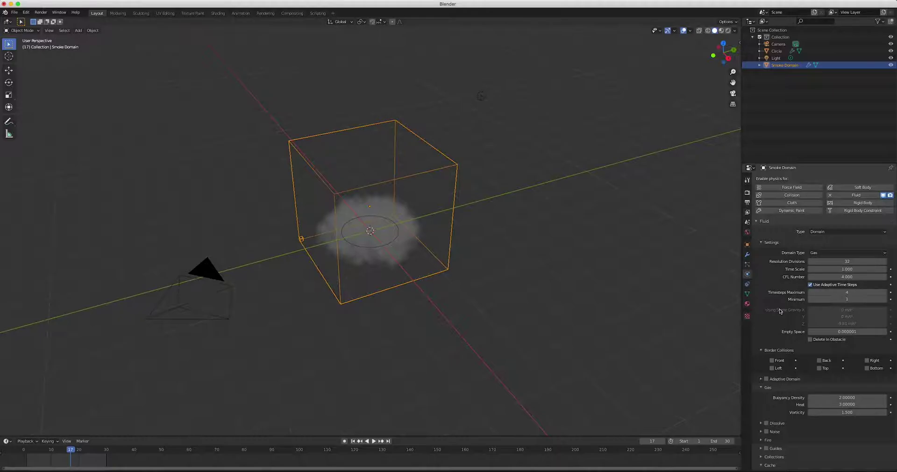
Step: Enable smoke Dissolve with a Time of 3 and preview the result
{"action": "left_click", "coordinate": [765, 423]}
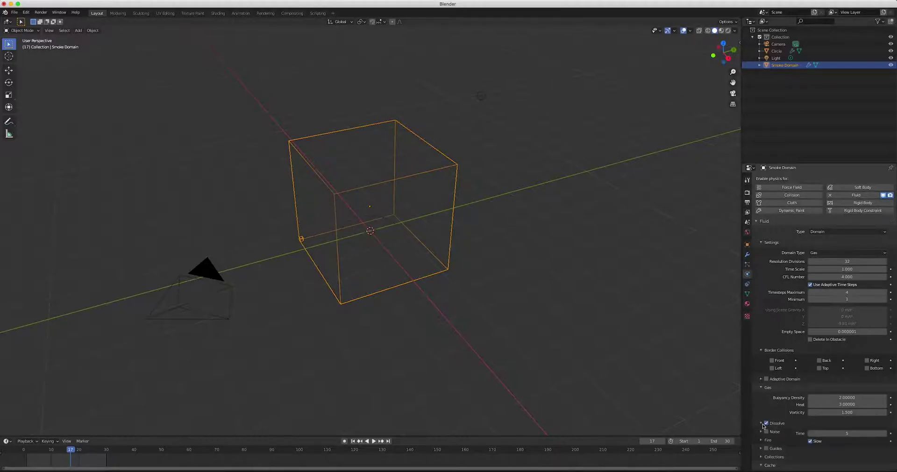
{"action": "left_click", "coordinate": [845, 434]}
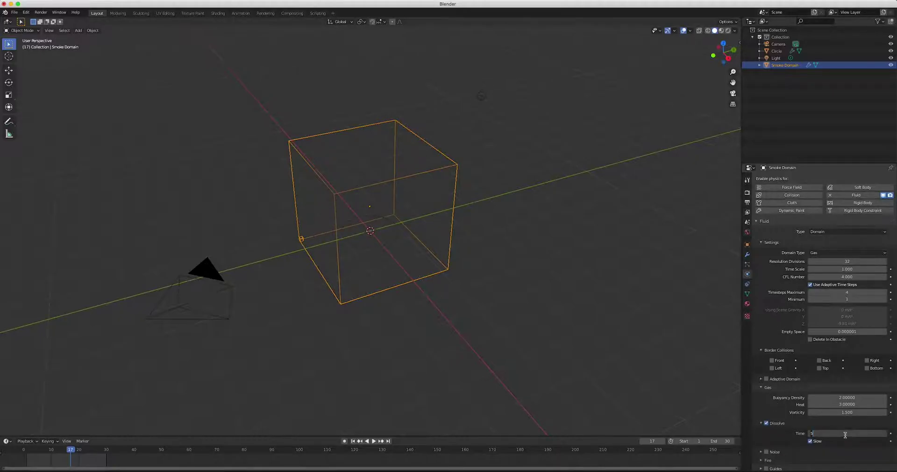
{"action": "type", "text": "3"}
{"action": "key", "text": "Return"}
{"action": "key", "text": "space"}
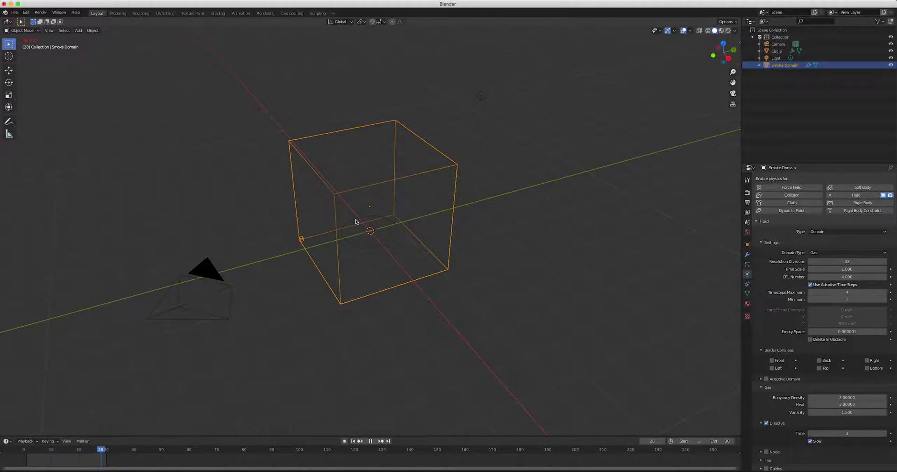
{"action": "key", "text": "space"}
Step: Set the domain cache End frame to 15 and preview the simulation
{"action": "scroll", "coordinate": [846, 396], "scroll_direction": "down", "scroll_amount": 5}
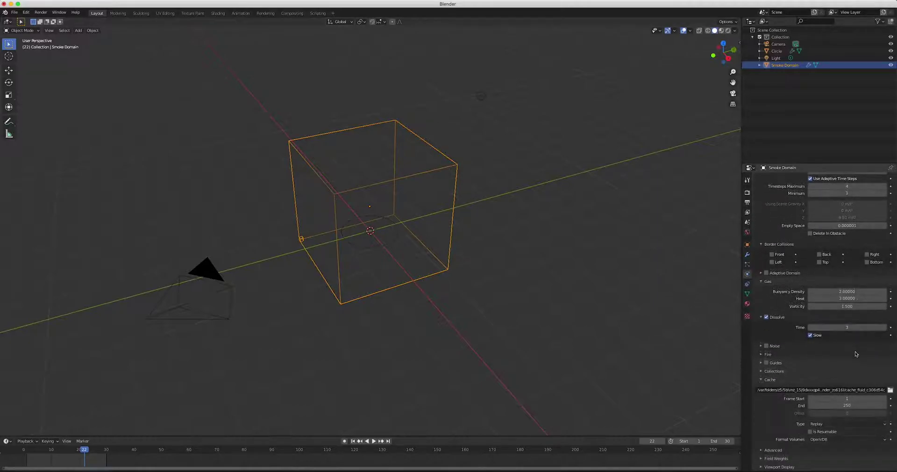
{"action": "left_click", "coordinate": [839, 405]}
{"action": "type", "text": "12"}
{"action": "key", "text": "BackSpace"}
{"action": "type", "text": "5"}
{"action": "key", "text": "Return"}
{"action": "key", "text": "space"}
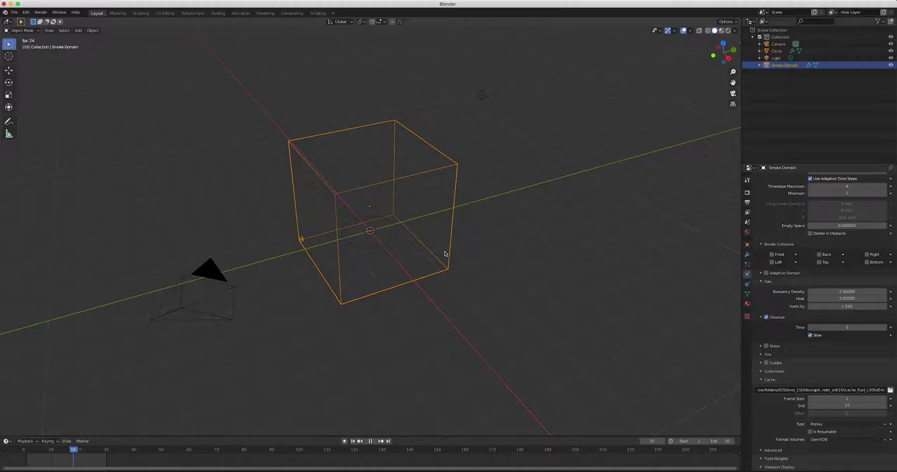
{"action": "key", "text": "space"}
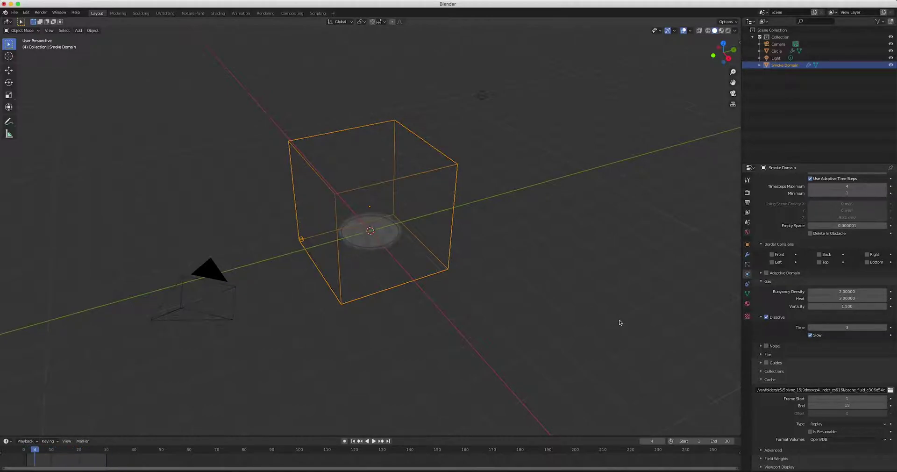
{"action": "scroll", "coordinate": [831, 326], "scroll_direction": "up", "scroll_amount": 5}
Step: Set Resolution Divisions to 40 and Time Scale to 4, then preview the simulation
{"action": "left_click", "coordinate": [831, 262]}
{"action": "type", "text": "4"}
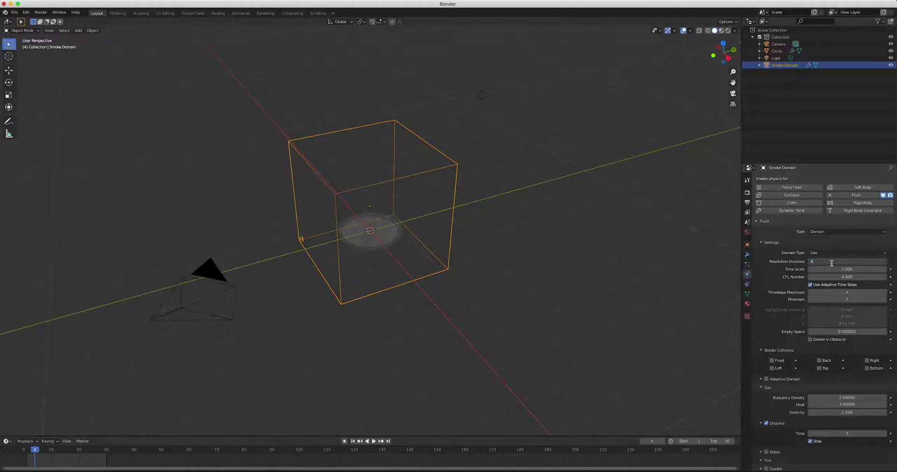
{"action": "type", "text": "0"}
{"action": "key", "text": "Return"}
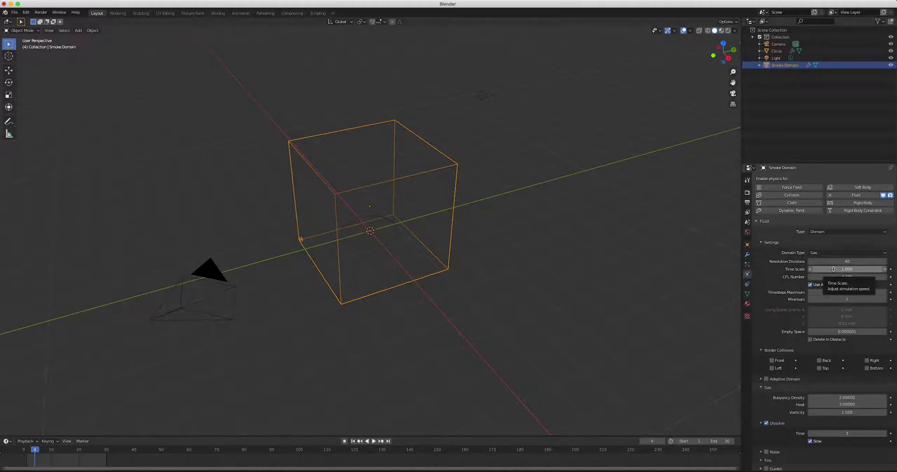
{"action": "left_click", "coordinate": [832, 269]}
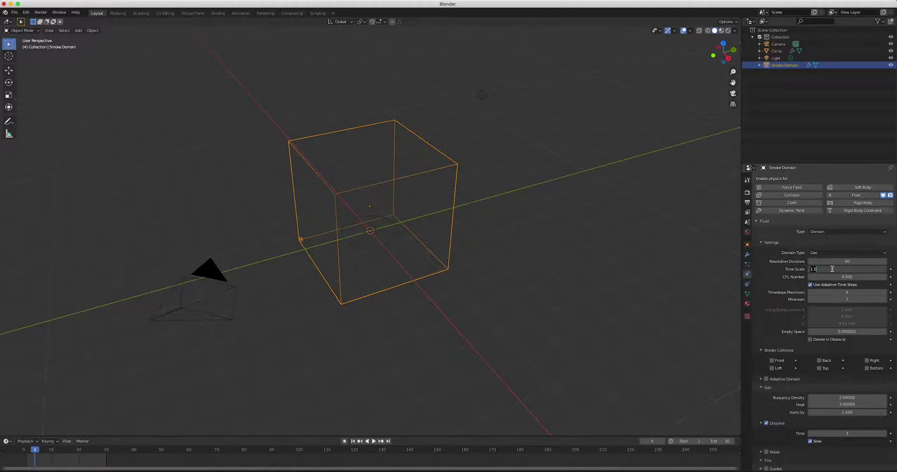
{"action": "type", "text": "4"}
{"action": "key", "text": "Return"}
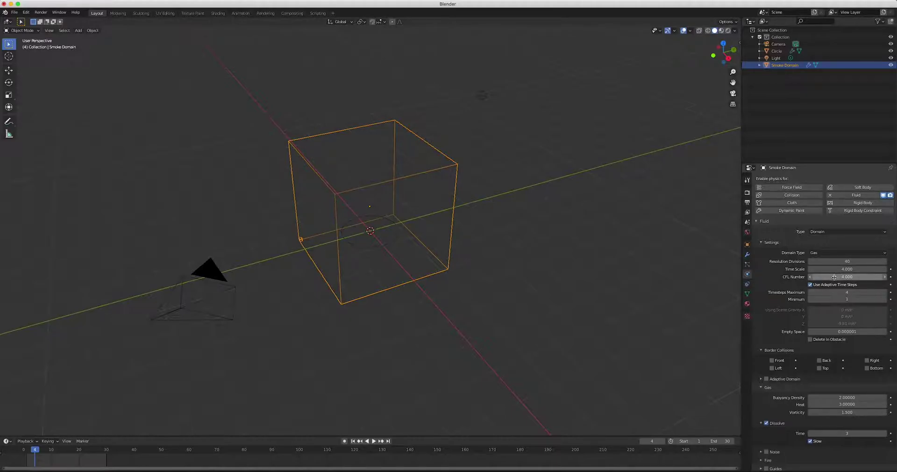
{"action": "key", "text": "space"}
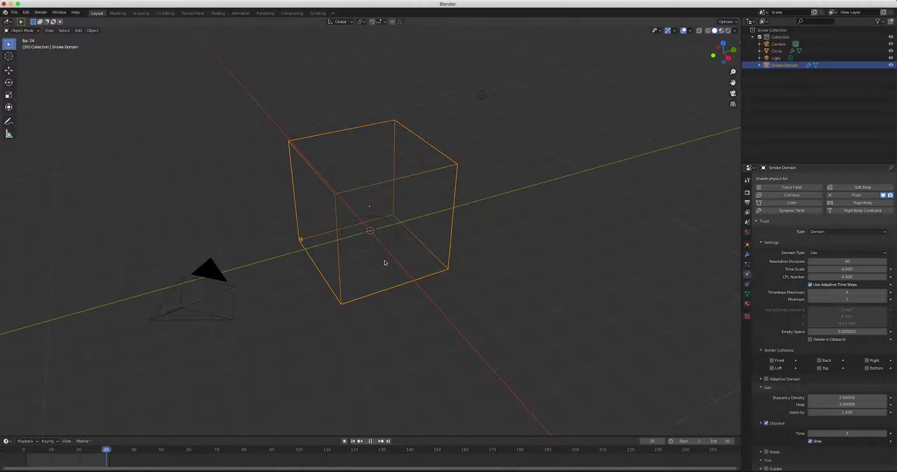
{"action": "key", "text": "space"}
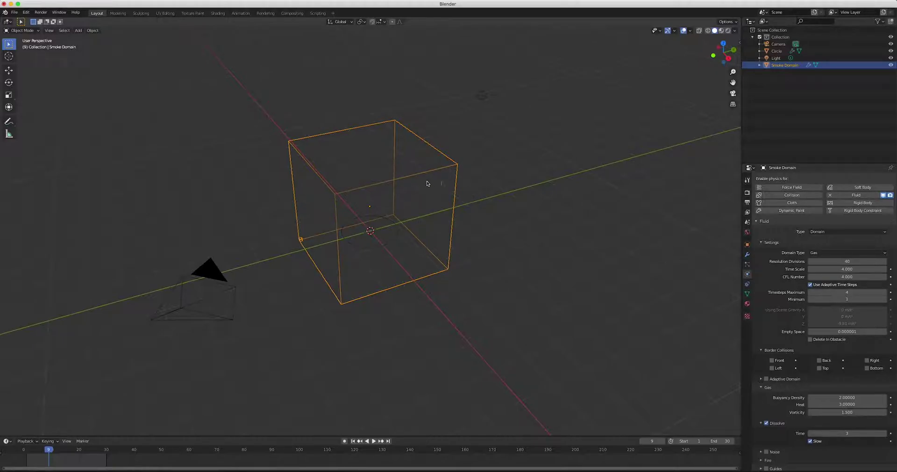
{"action": "left_click", "coordinate": [747, 203]}
Step: Enter 50 in the Output properties' Resolution % field
{"action": "left_click", "coordinate": [839, 200]}
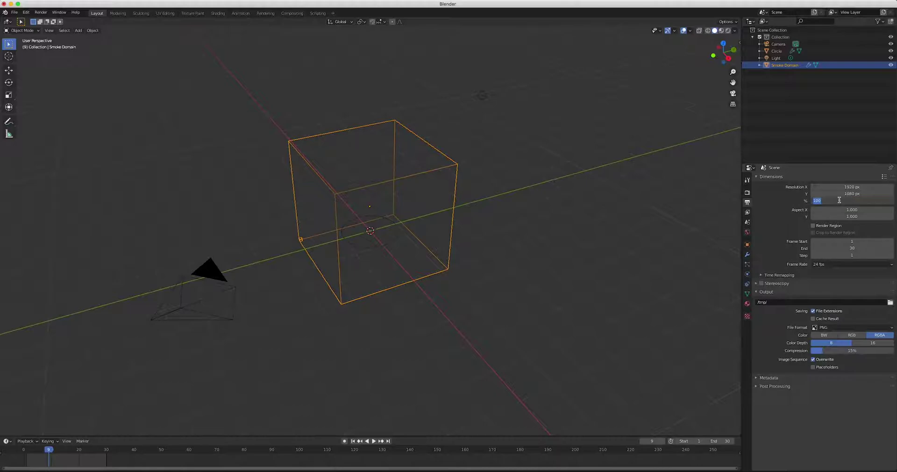
{"action": "key", "text": "Return"}
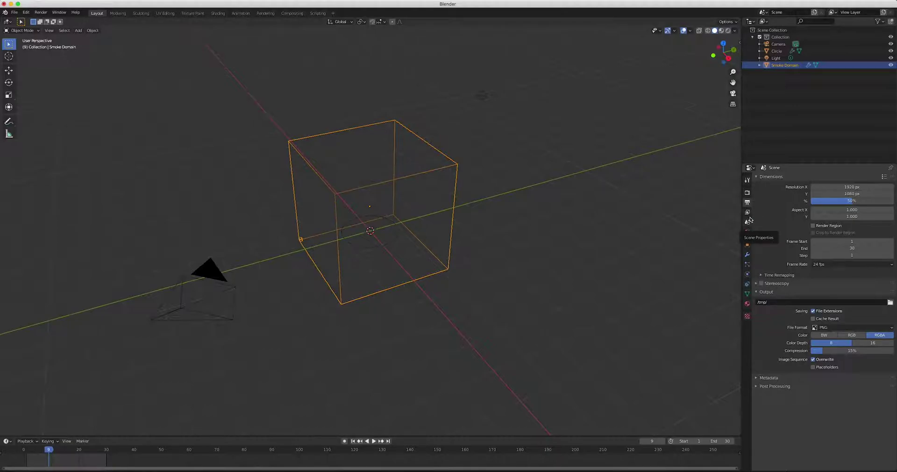
Step: In World Properties, feed an Environment Texture into the world Color
{"action": "left_click", "coordinate": [747, 232]}
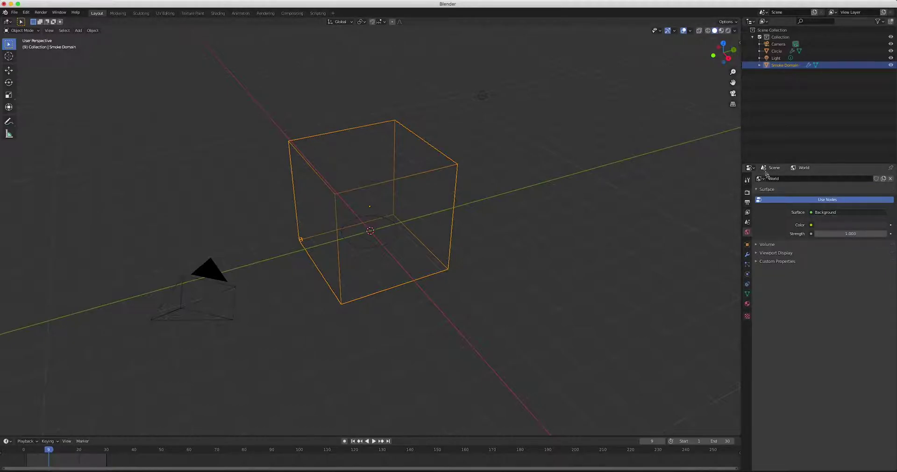
{"action": "left_click", "coordinate": [810, 226]}
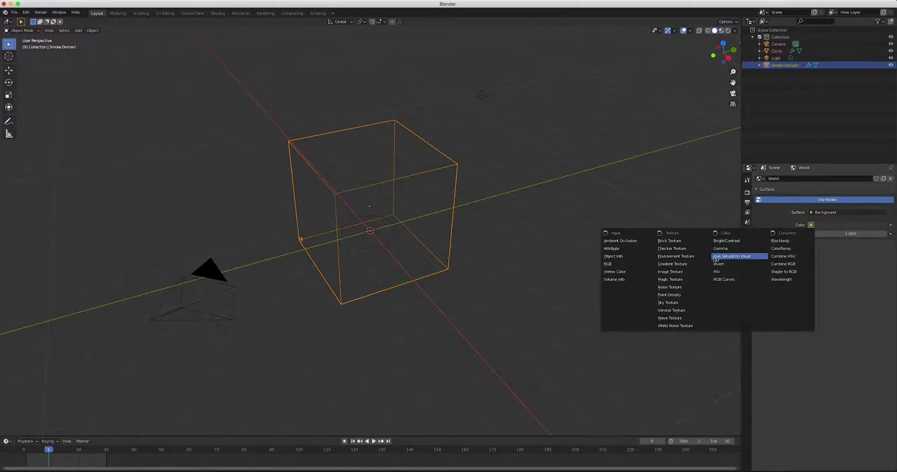
{"action": "left_click", "coordinate": [680, 258]}
Step: Load HDR_Free_City_Night_Lights_Ref.hdr from the HDRI folder as the environment image
{"action": "left_click", "coordinate": [865, 234]}
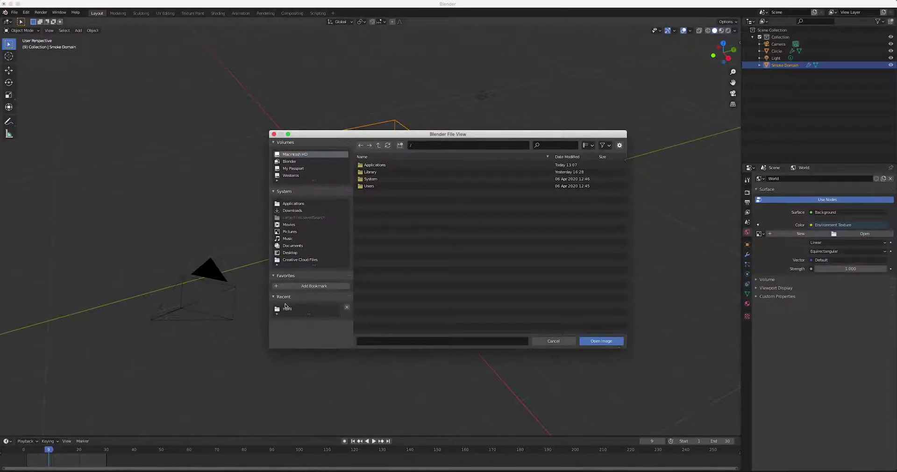
{"action": "double_click", "coordinate": [276, 309]}
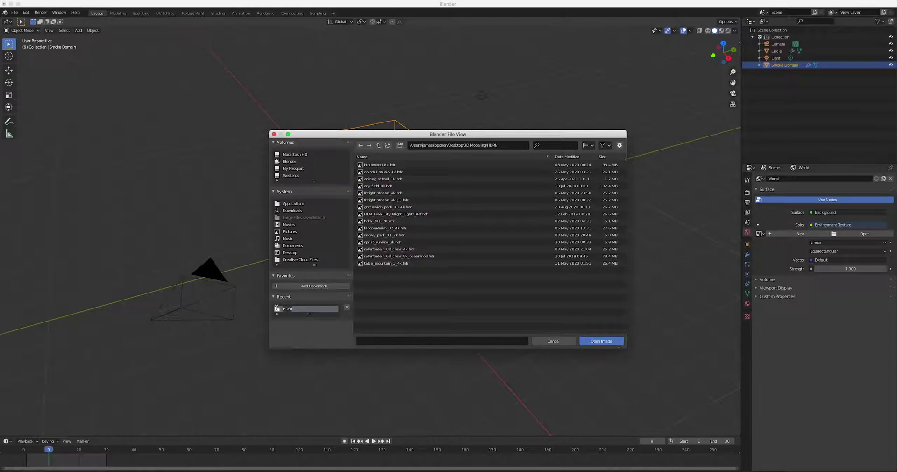
{"action": "left_click", "coordinate": [362, 215]}
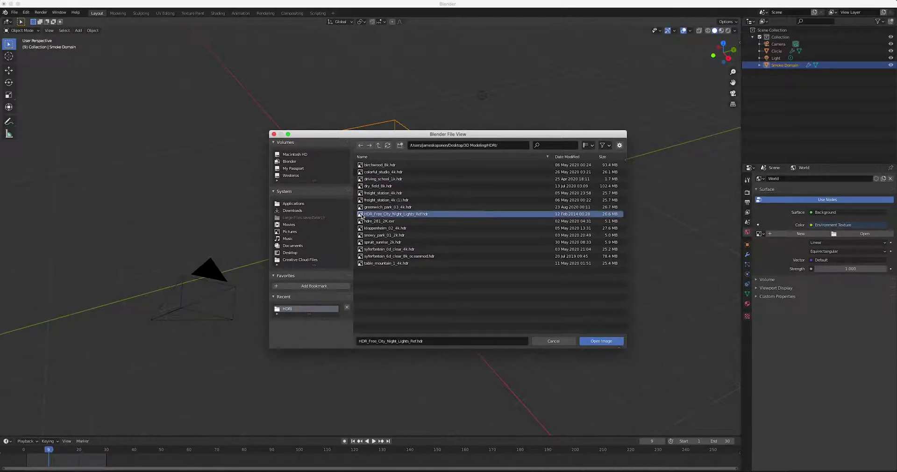
{"action": "left_click", "coordinate": [599, 341]}
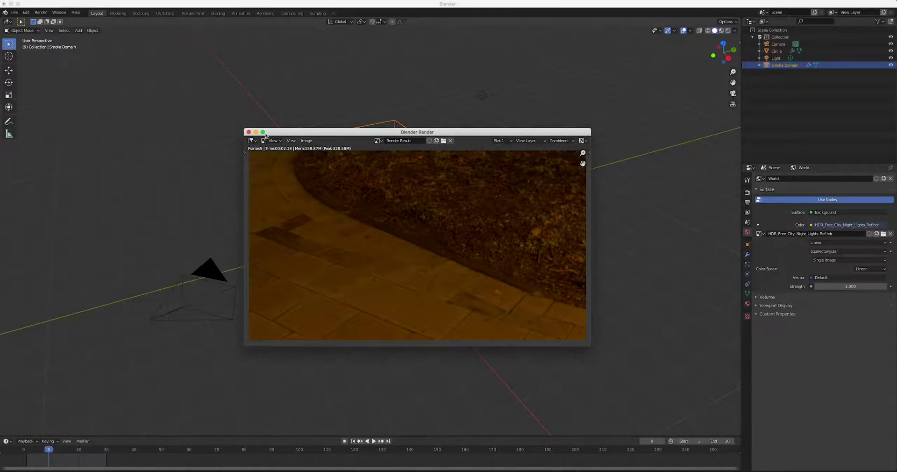
Step: Close the test render, render all 30 animation frames, then close the finished render window
{"action": "left_click", "coordinate": [248, 132]}
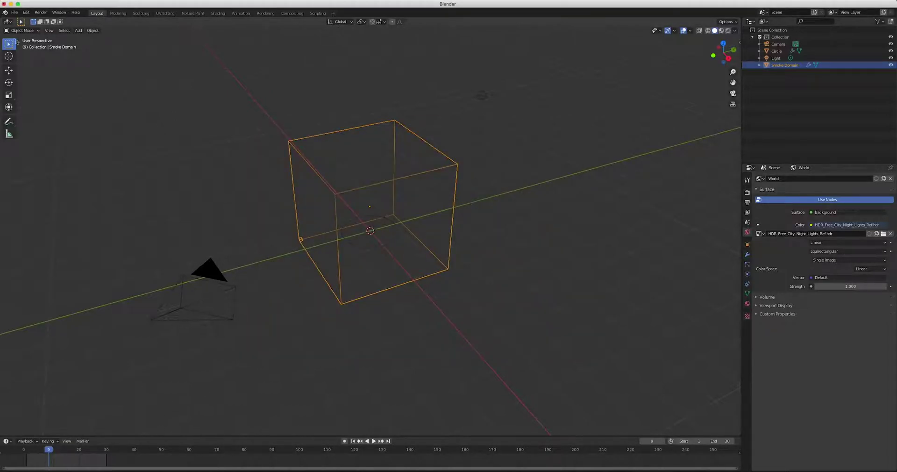
{"action": "left_click", "coordinate": [41, 12]}
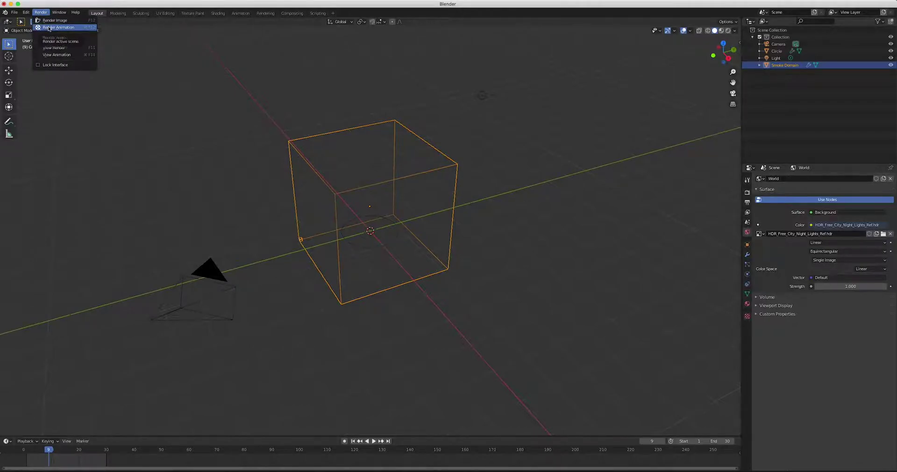
{"action": "left_click", "coordinate": [48, 28]}
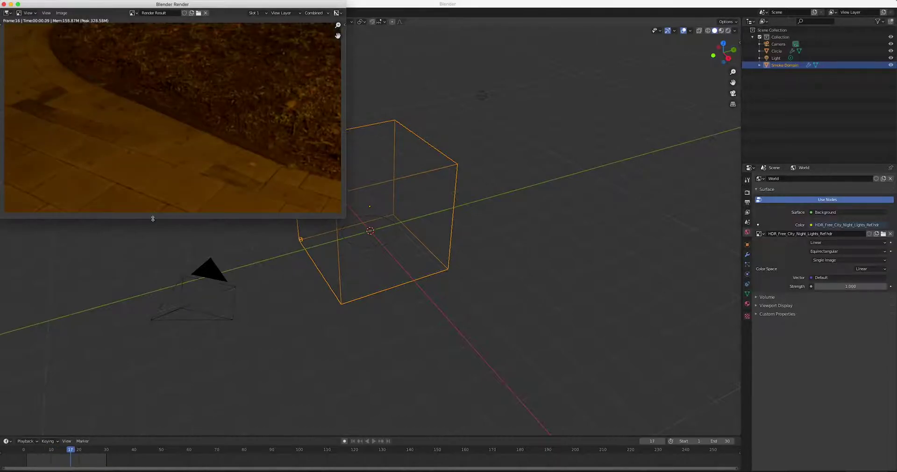
{"action": "left_click_drag", "start_coordinate": [68, 6], "coordinate": [211, 80]}
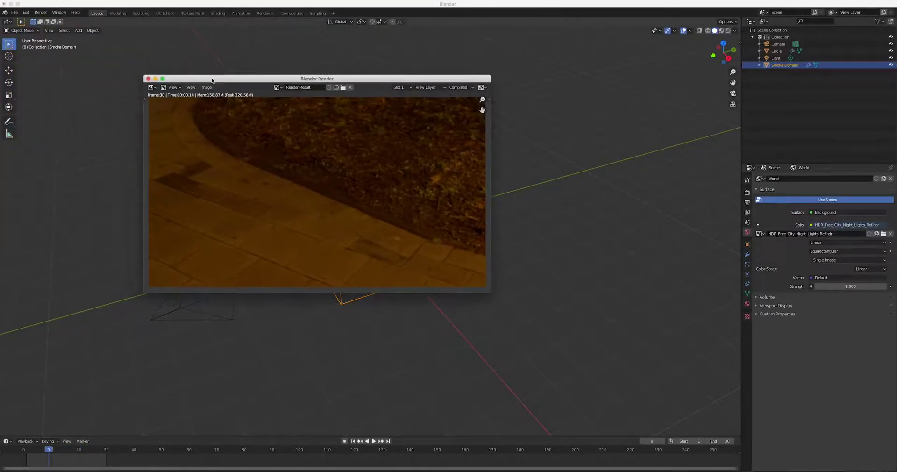
{"action": "left_click", "coordinate": [148, 78]}
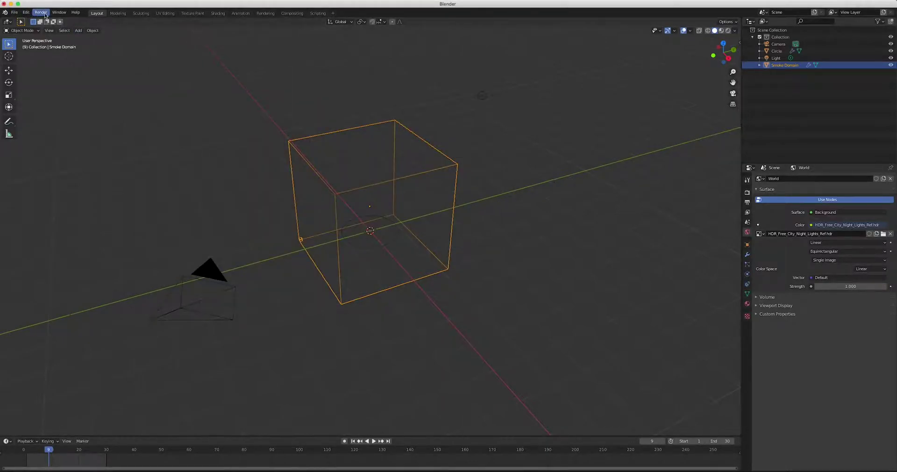
Step: Play the rendered animation via Render > View Animation, with the player centred on screen
{"action": "left_click", "coordinate": [40, 12]}
{"action": "left_click", "coordinate": [50, 55]}
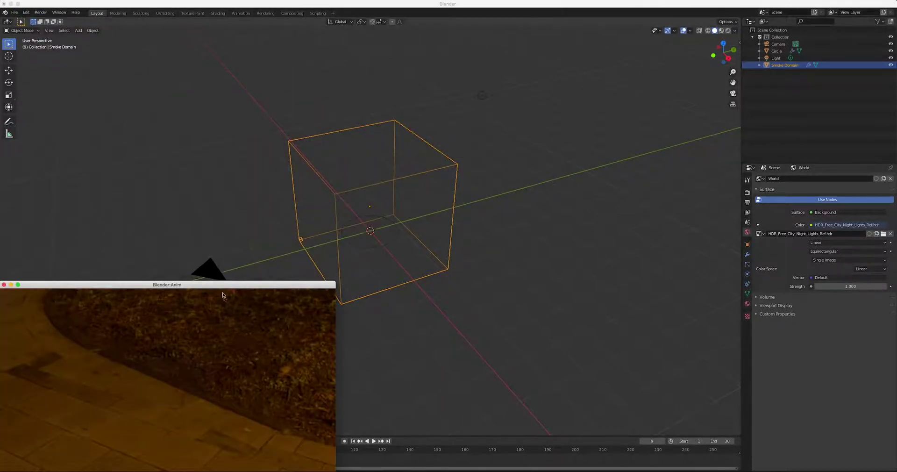
{"action": "left_click_drag", "start_coordinate": [226, 283], "coordinate": [407, 123]}
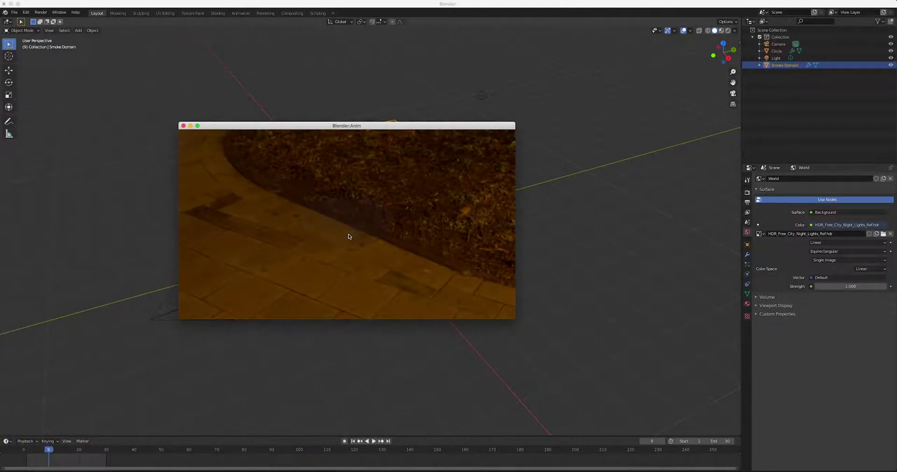